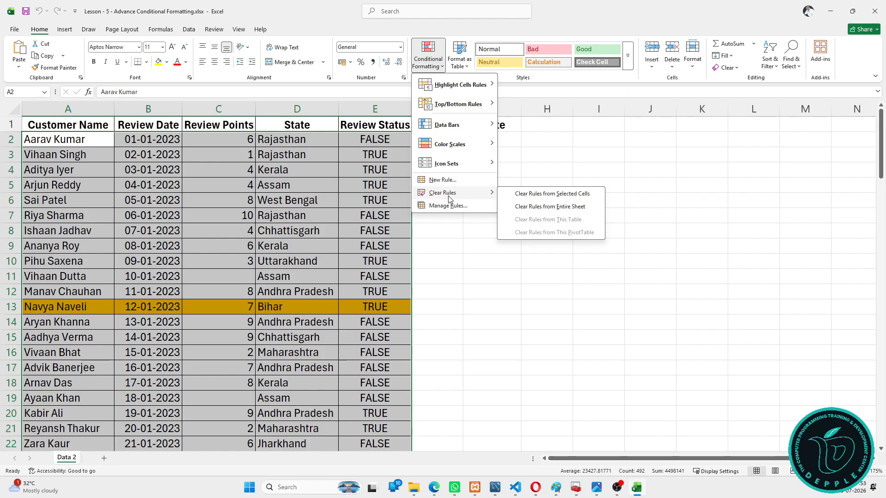
Review the conditional formatting rules that apply to the selected customer data, then close the rules manager without changes.
click(447, 206)
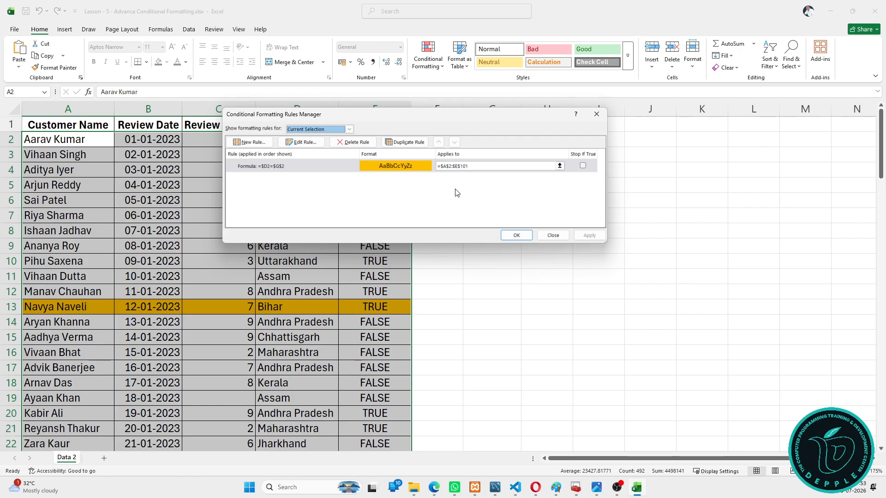
click(552, 235)
click(67, 135)
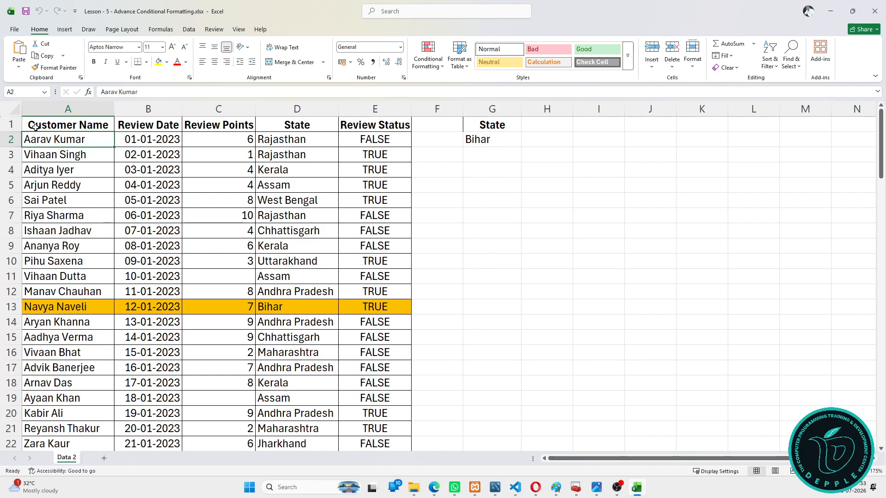
Select the customer data range A2:E101 and open the conditional formatting rules manager for it.
click(12, 139)
click(32, 140)
key(ctrl+shift+Right)
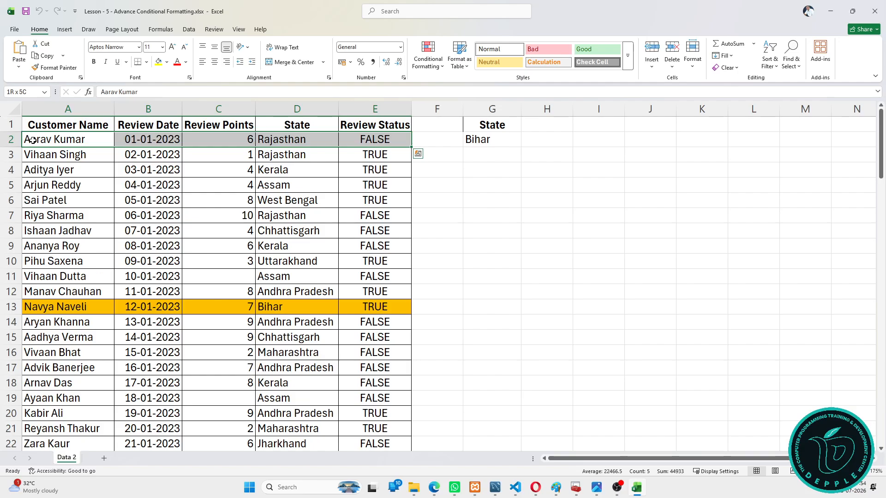
key(ctrl+shift+Down)
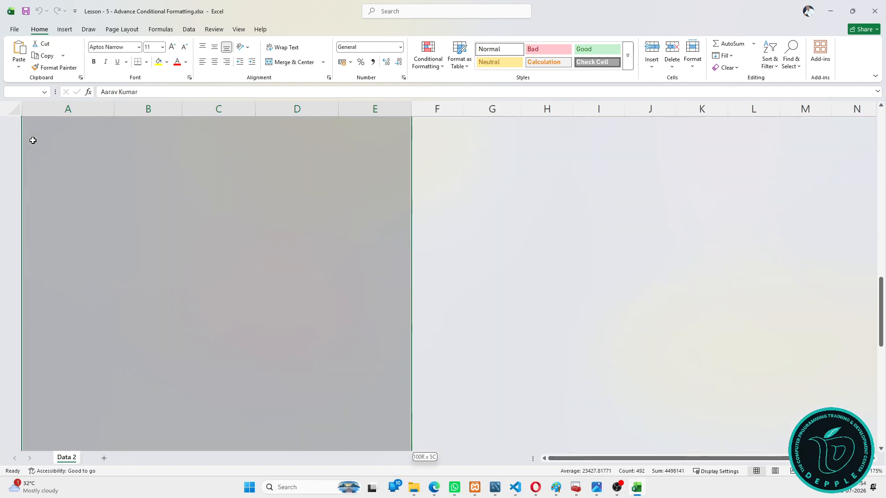
scroll(123, 290, down, 5)
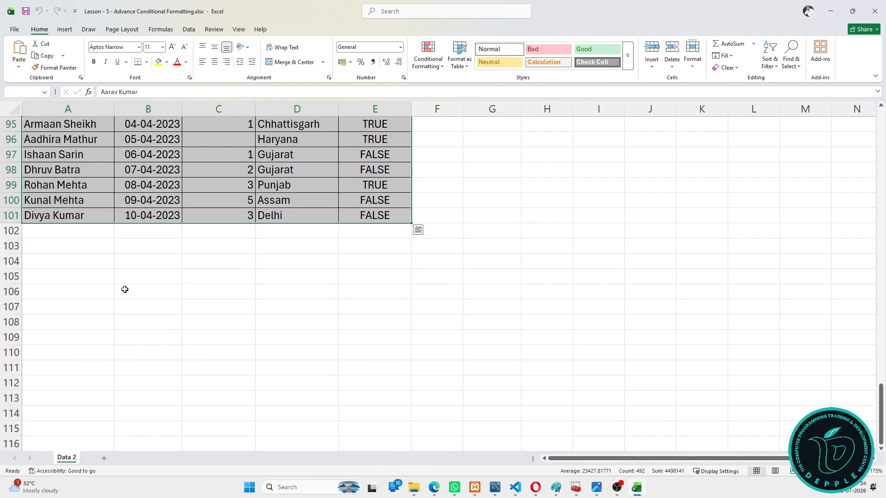
scroll(122, 290, up, 19)
scroll(142, 261, up, 12)
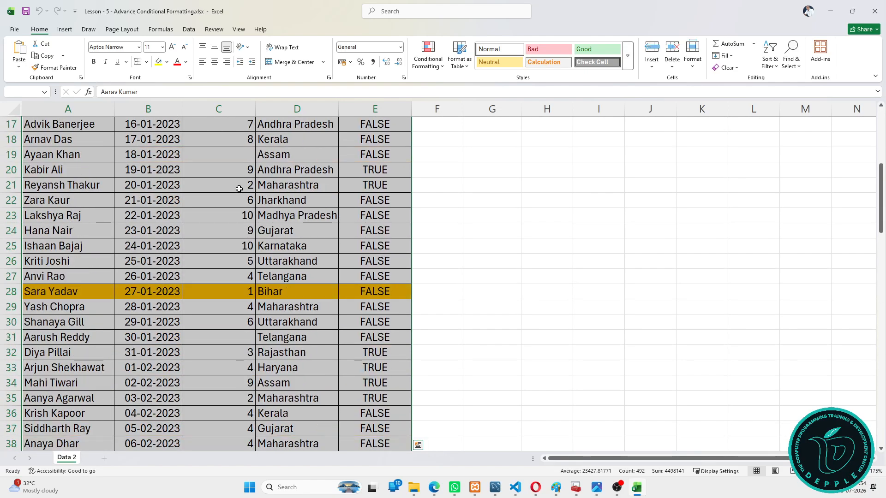
click(428, 60)
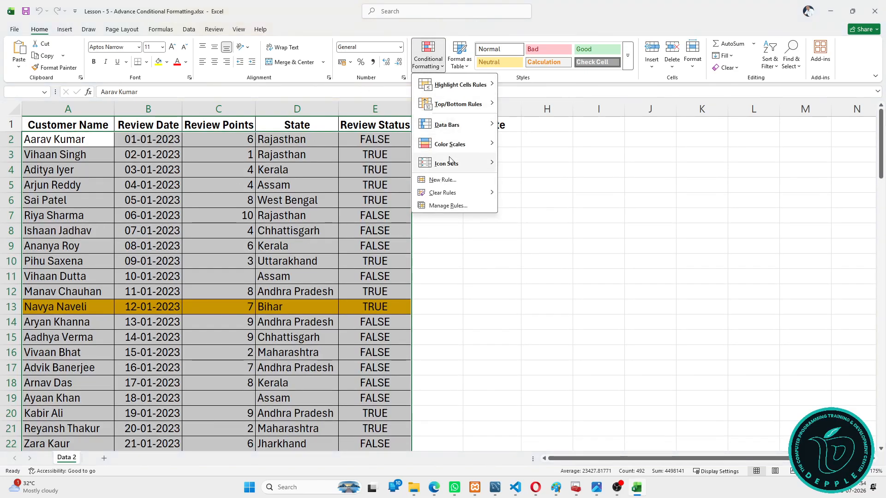
click(453, 208)
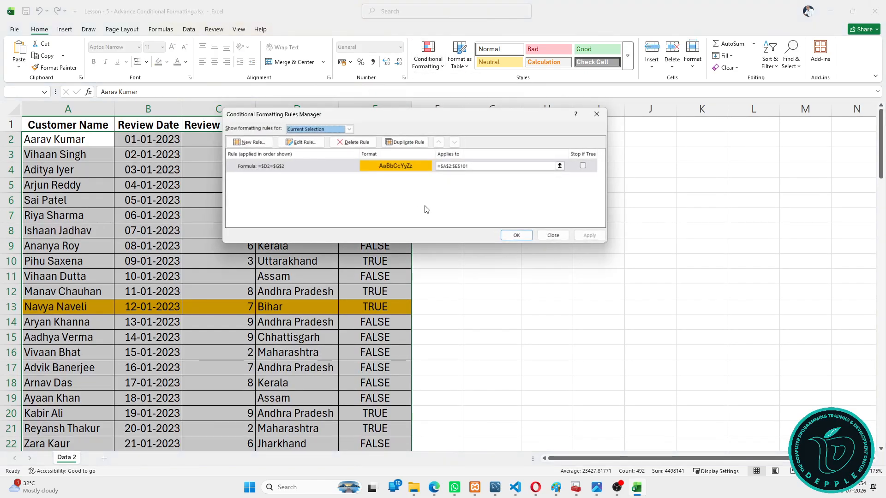
Open the state-matching formula rule for editing, examine its formula and fill format, and close both dialogs without changes.
click(316, 169)
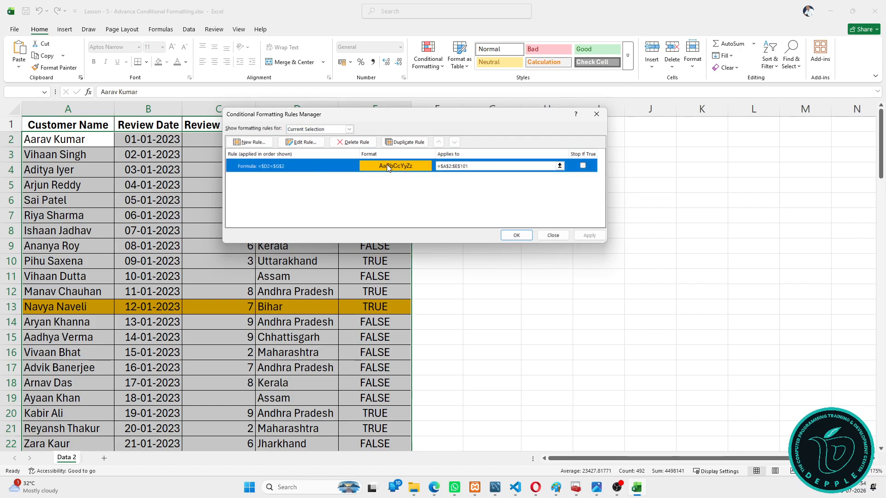
click(314, 143)
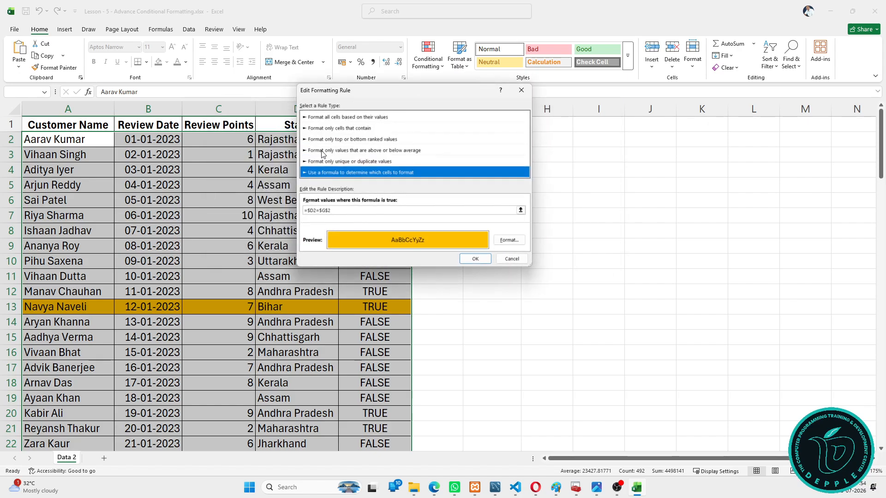
drag(529, 265, 671, 389)
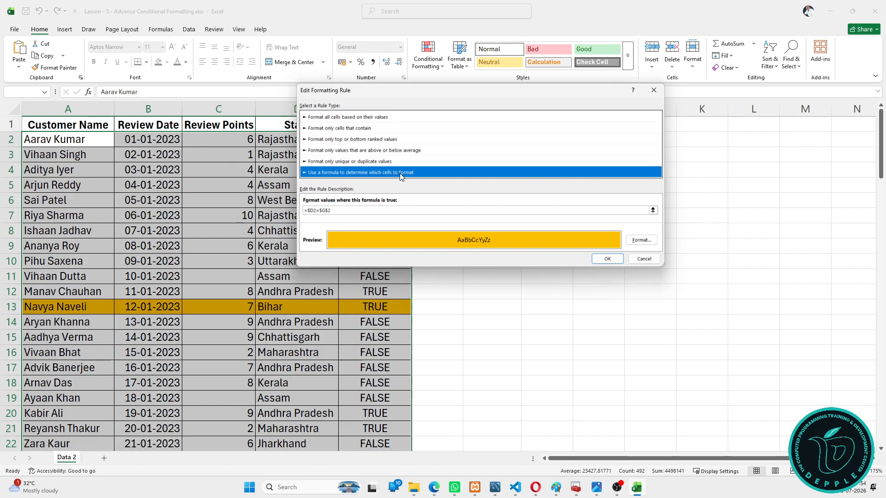
click(357, 211)
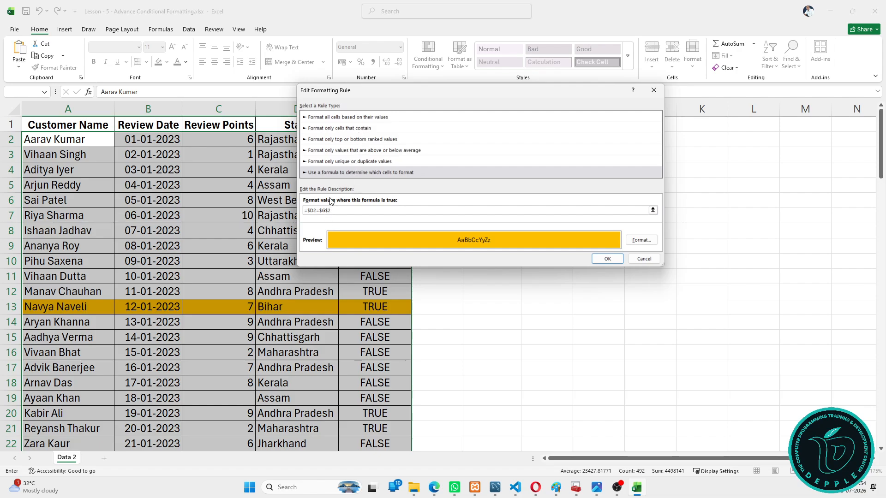
drag(378, 97, 268, 203)
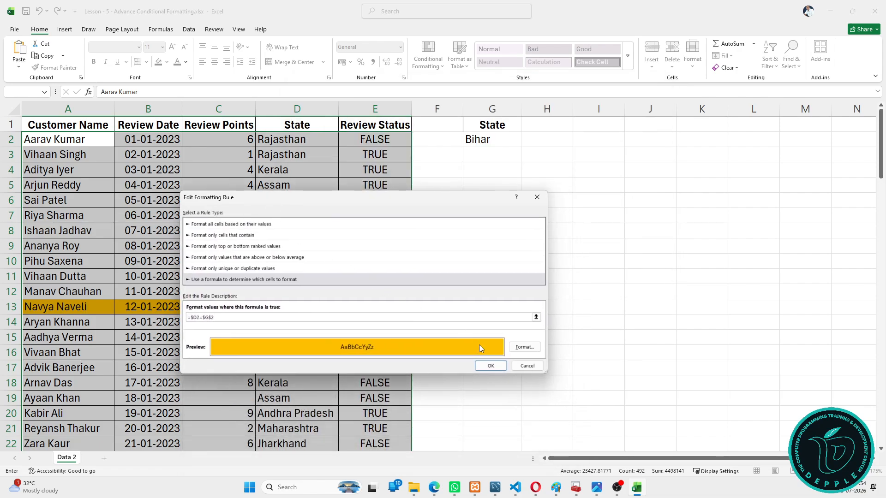
click(524, 369)
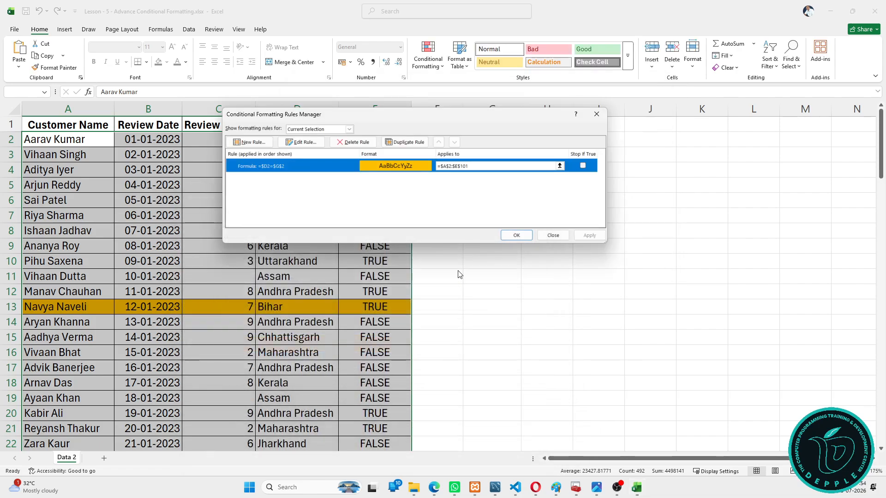
click(553, 236)
Check the highlighted rows for the current state, then change the State criterion in cell G2 to Assam.
click(478, 140)
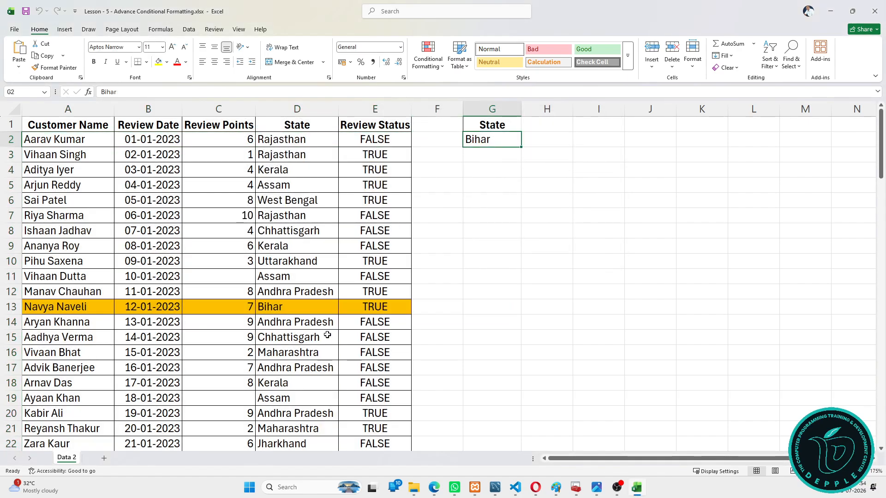
scroll(325, 341, down, 5)
scroll(326, 341, down, 15)
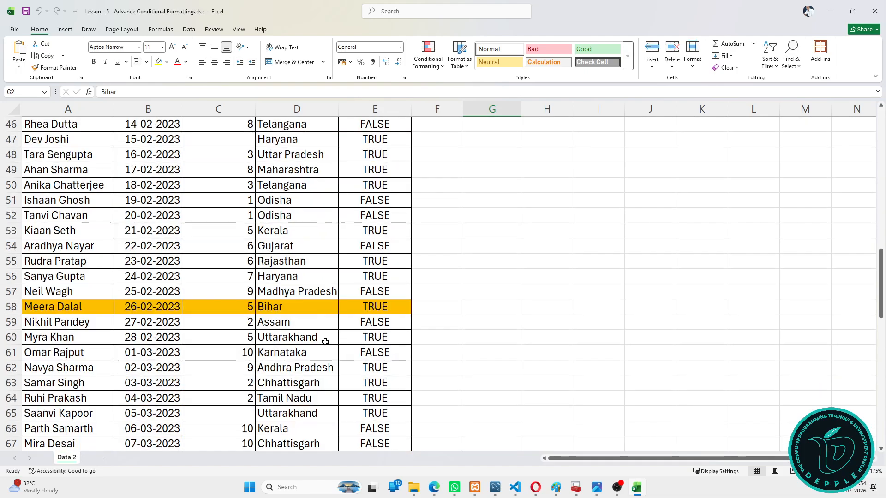
scroll(325, 341, up, 20)
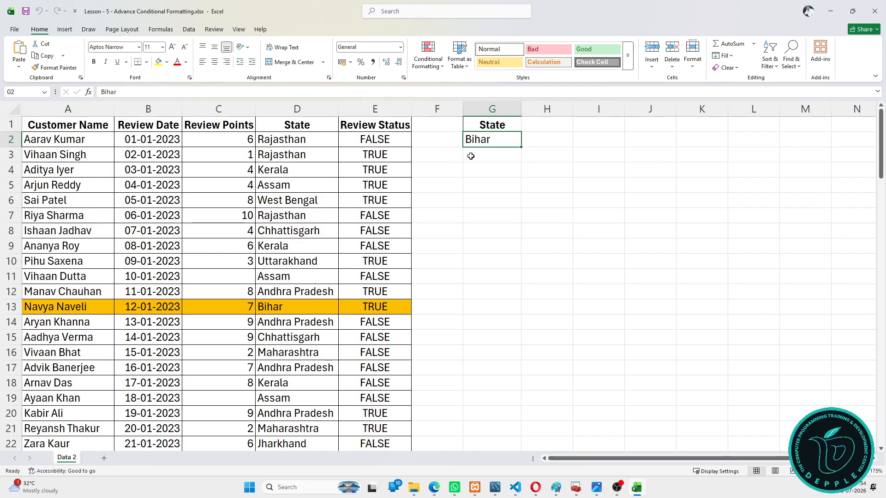
text(Assam)
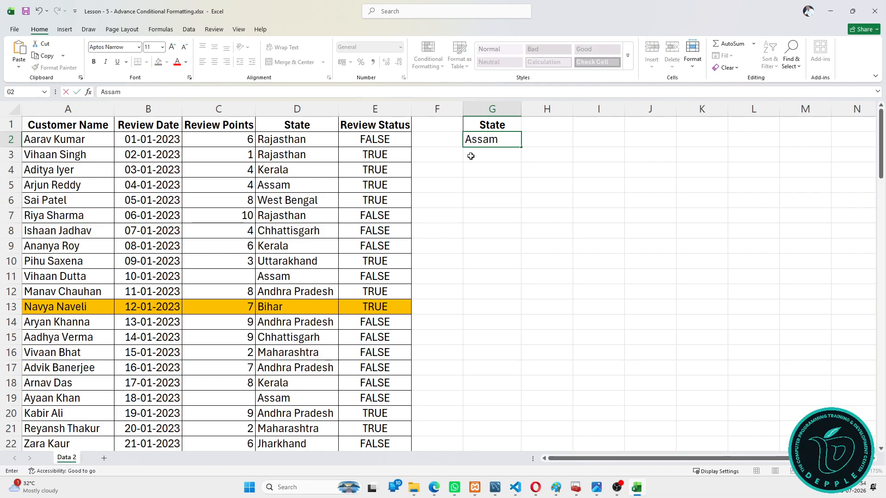
key(Return)
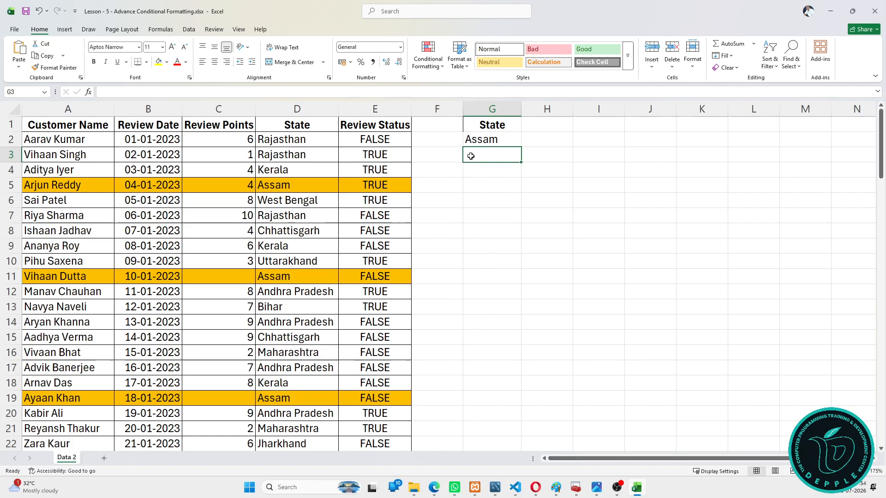
Change the State criterion in cell G2 to Kerala.
click(492, 140)
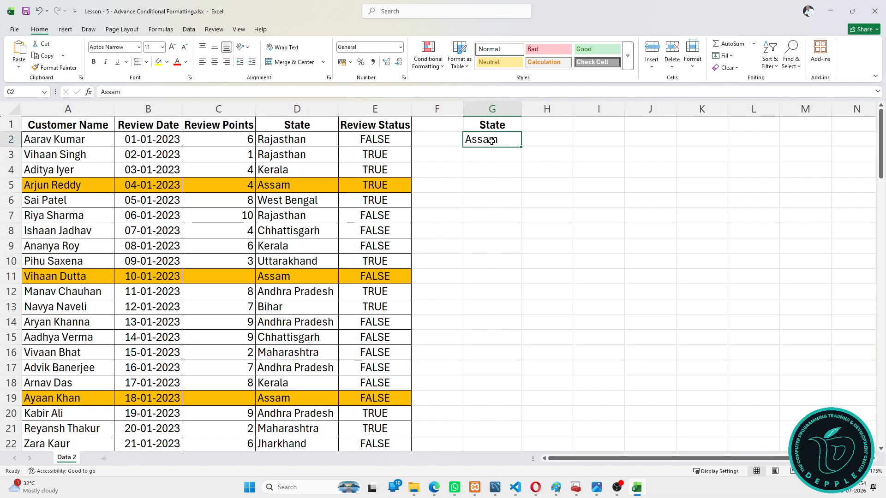
text(Kera)
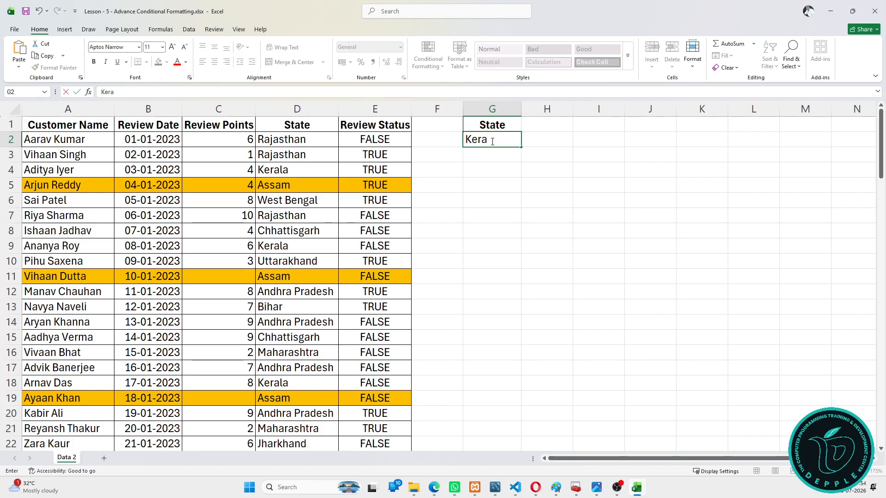
text(la)
key(Return)
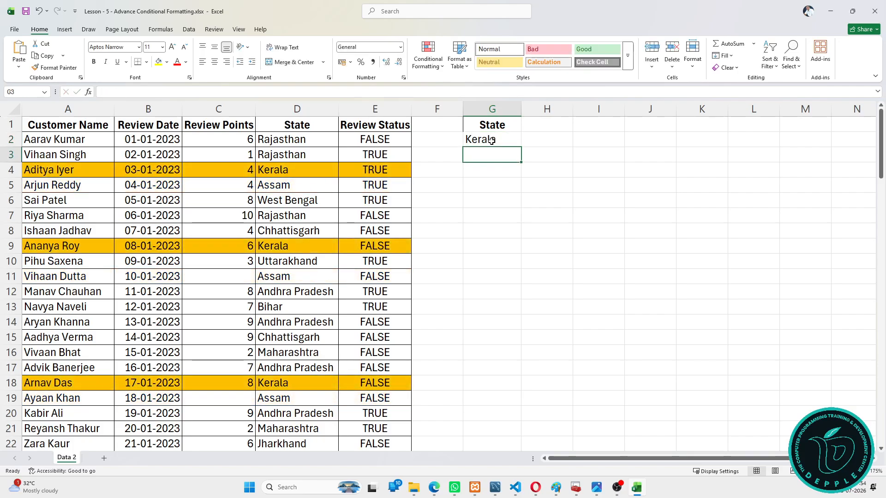
click(491, 140)
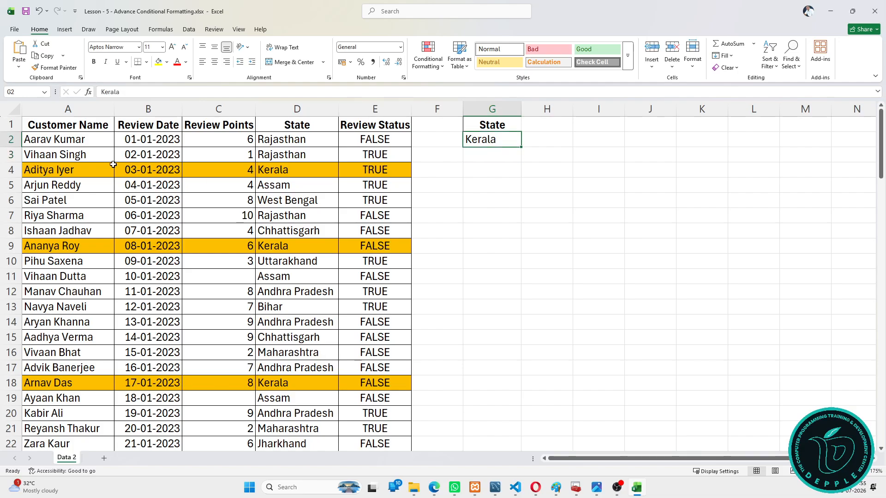
Clear the conditional formatting rules from the entire sheet.
click(55, 135)
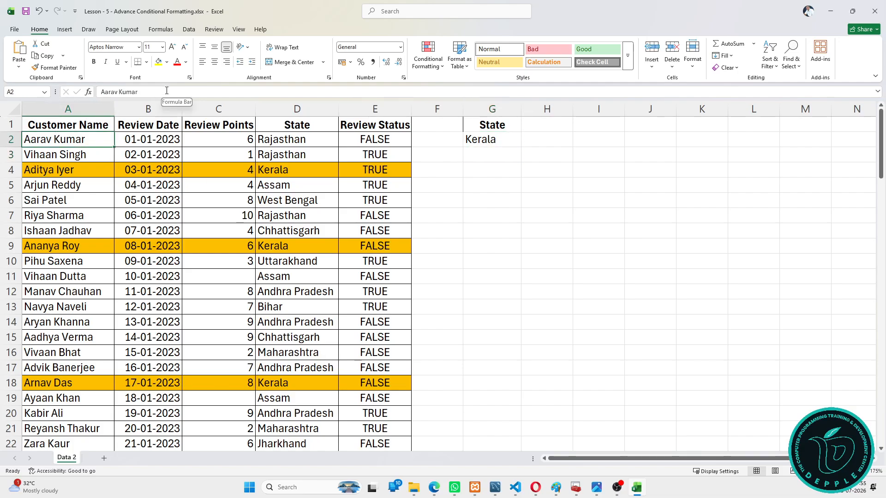
click(428, 59)
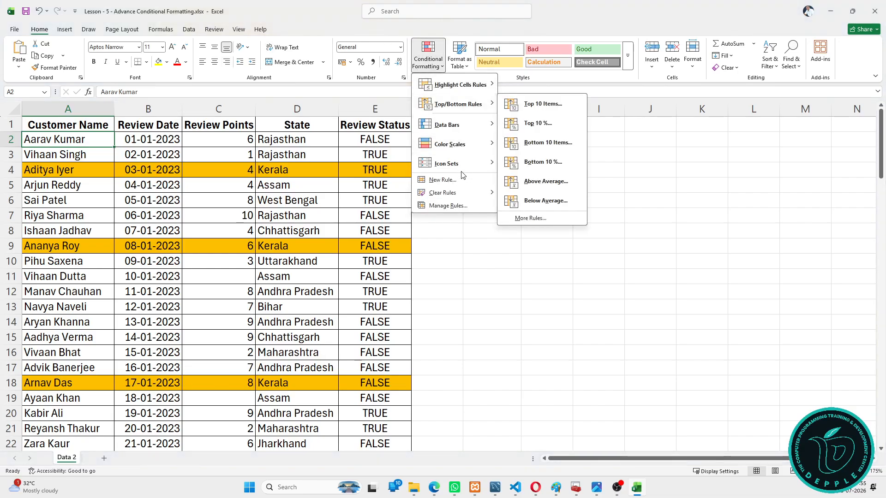
mouse_move(461, 192)
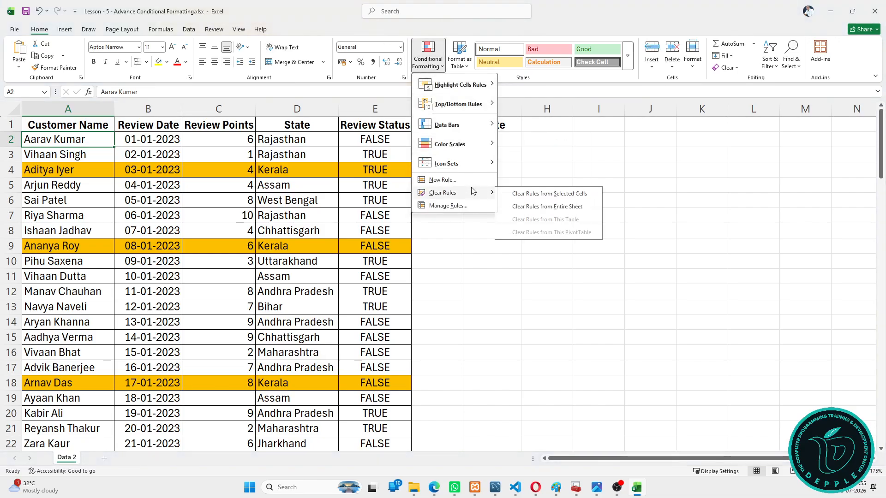
click(546, 207)
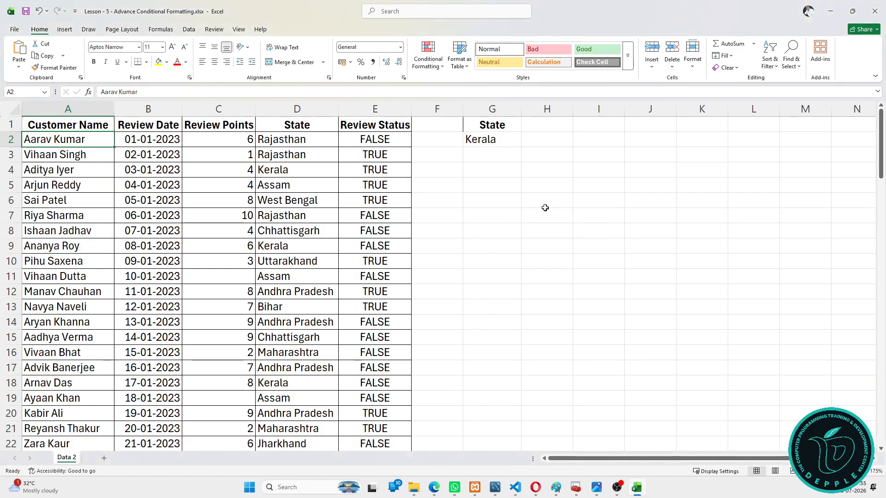
Start a new formula-based conditional formatting rule for all customer data rows below the headers, from A2 through the Review Status column.
click(477, 136)
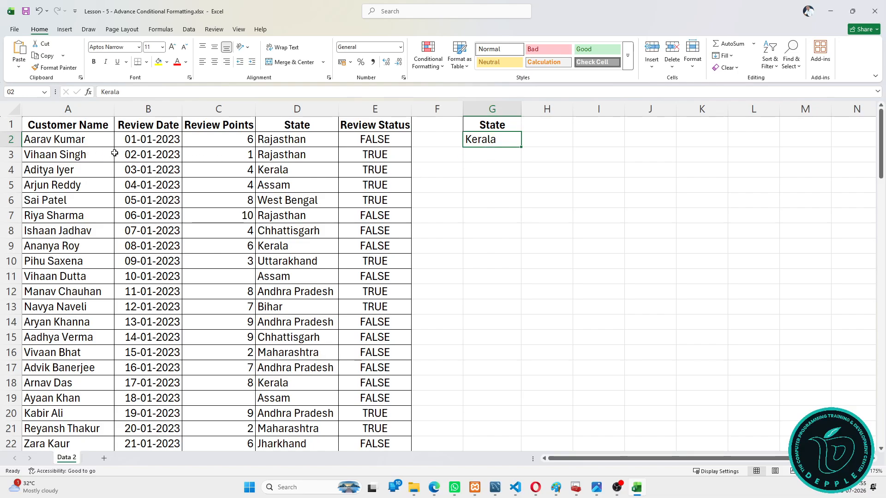
click(86, 121)
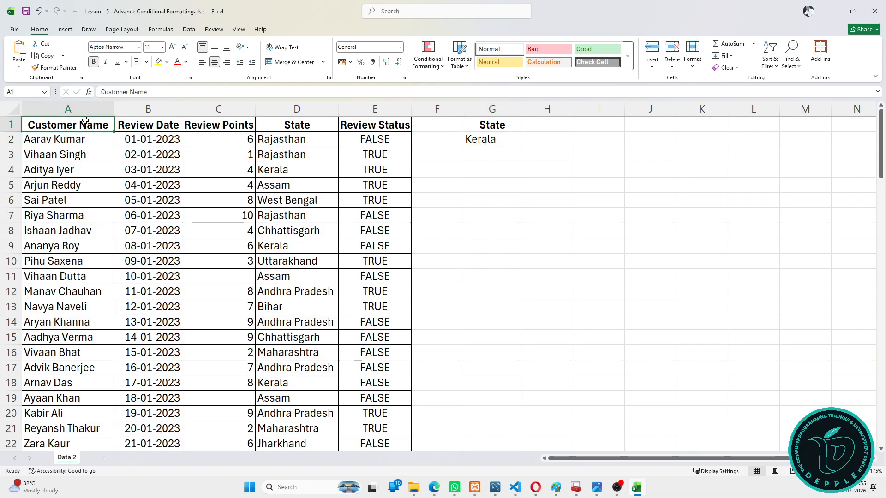
click(76, 140)
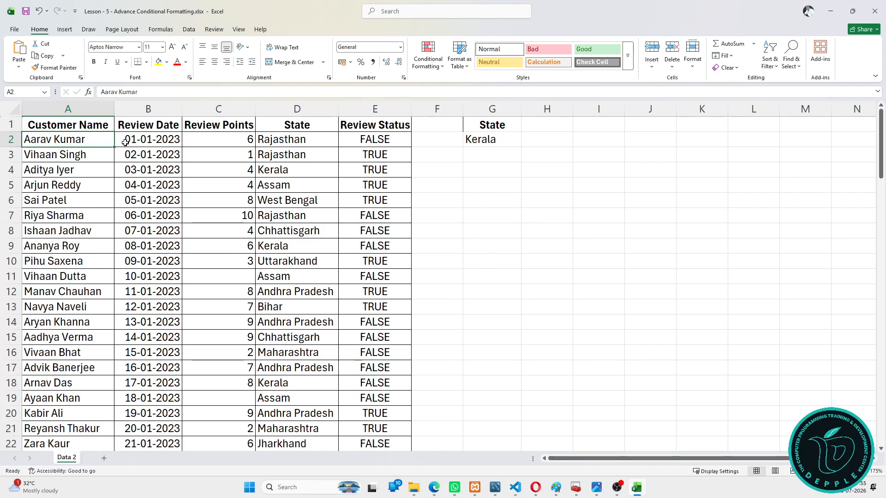
key(ctrl+shift+Right)
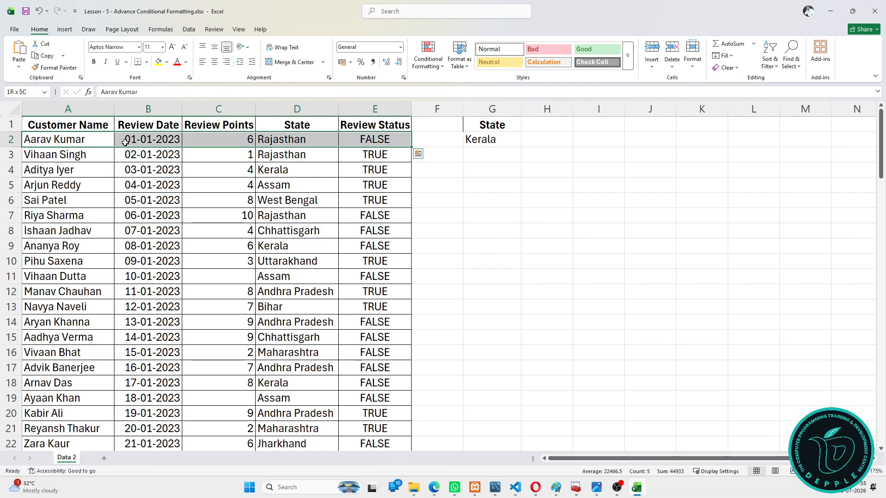
key(ctrl+shift+Down)
scroll(368, 111, up, 4)
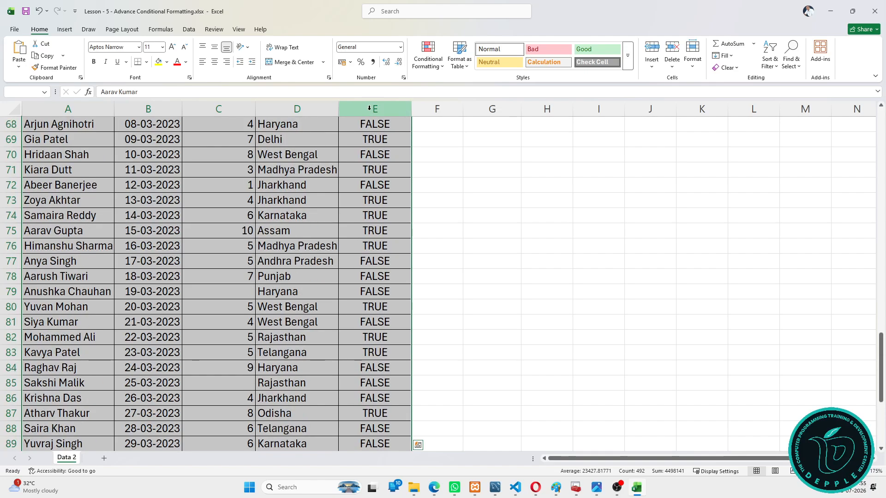
scroll(383, 138, up, 20)
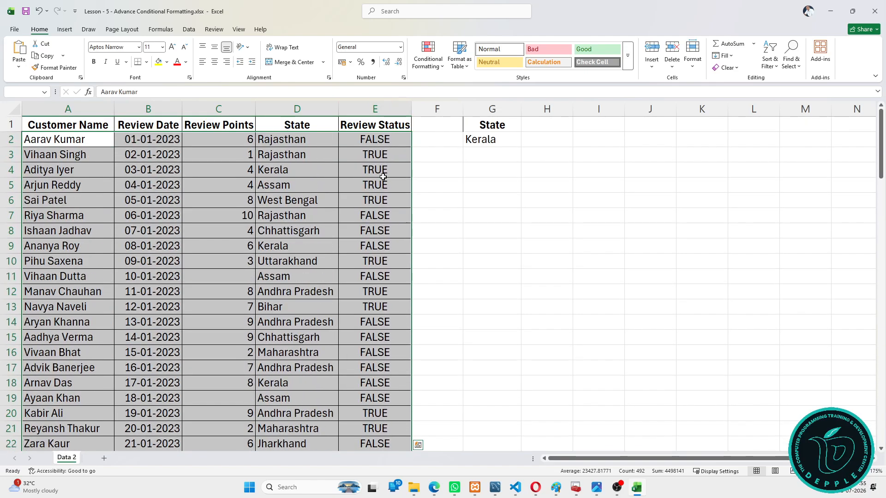
click(427, 57)
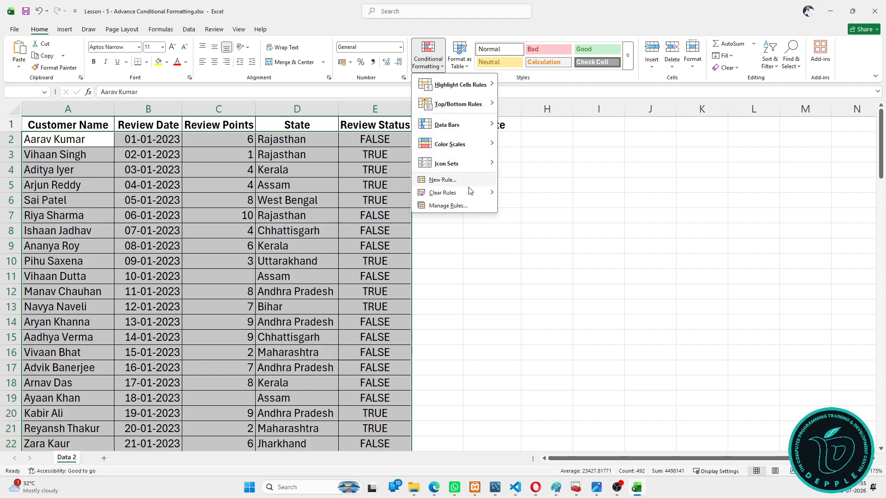
click(443, 179)
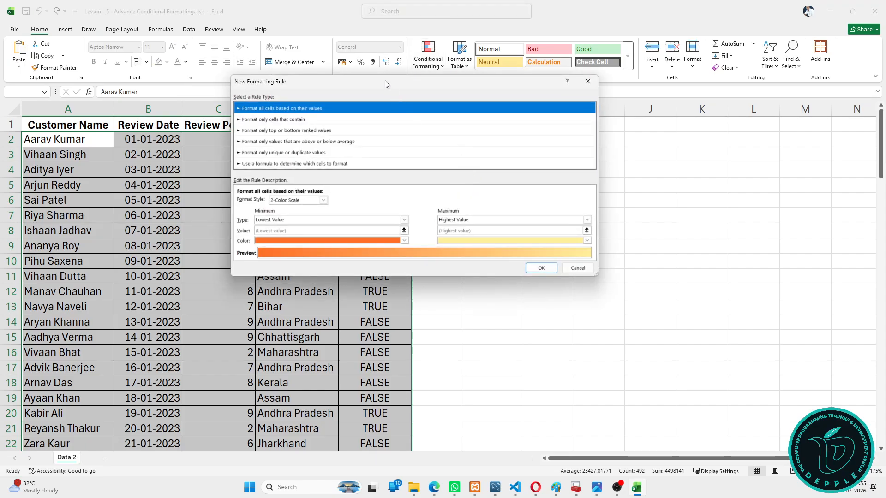
click(328, 163)
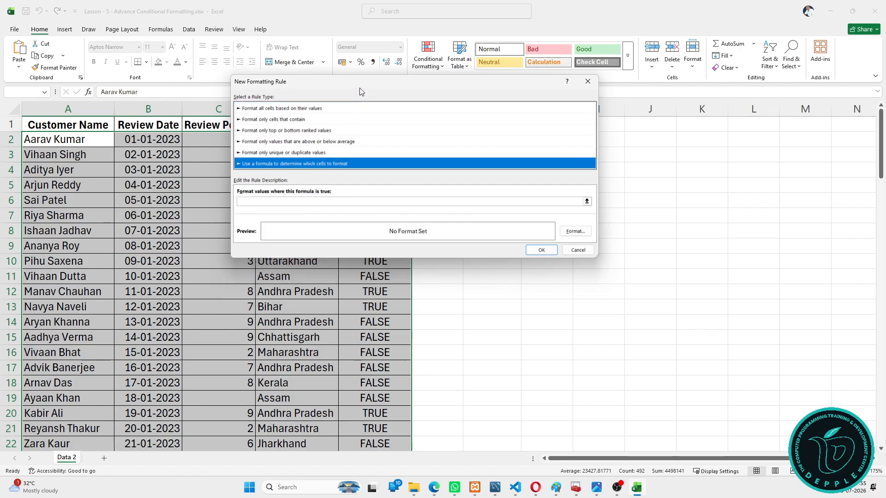
drag(361, 85, 377, 215)
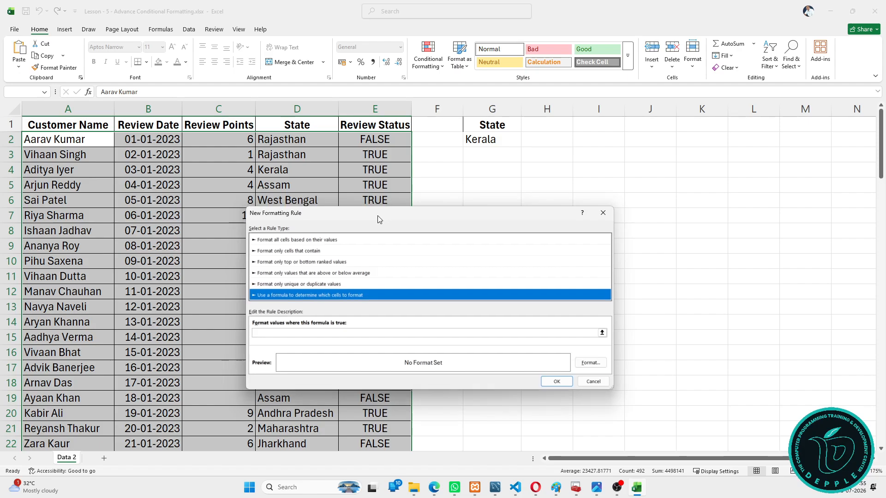
Enter the rule formula =$D2=$G$2, locking only the column of the State reference and fully locking the criterion cell.
click(289, 333)
click(282, 137)
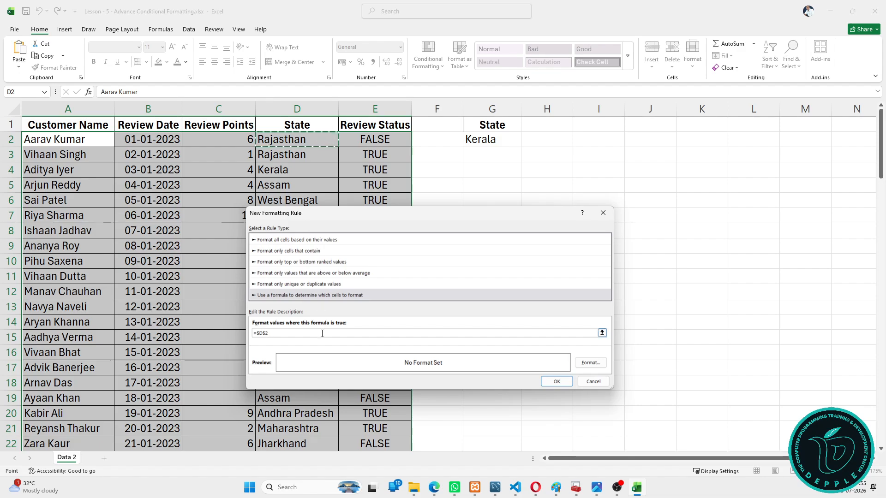
text(=)
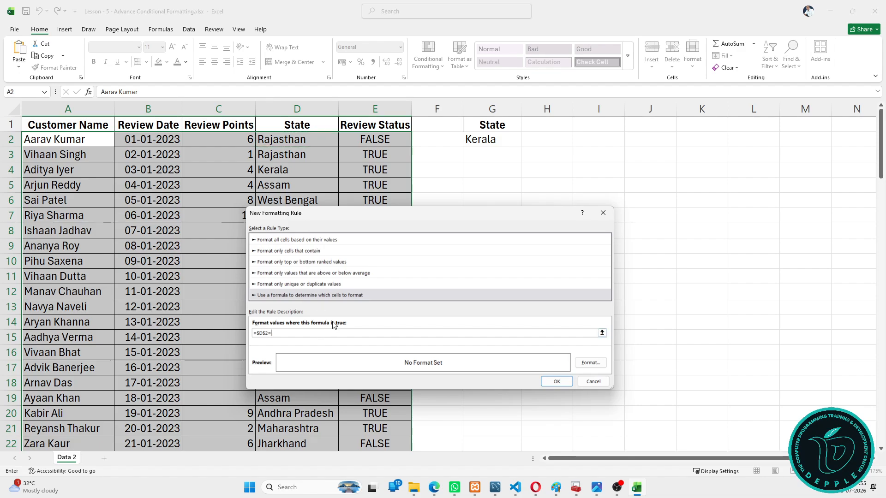
click(486, 141)
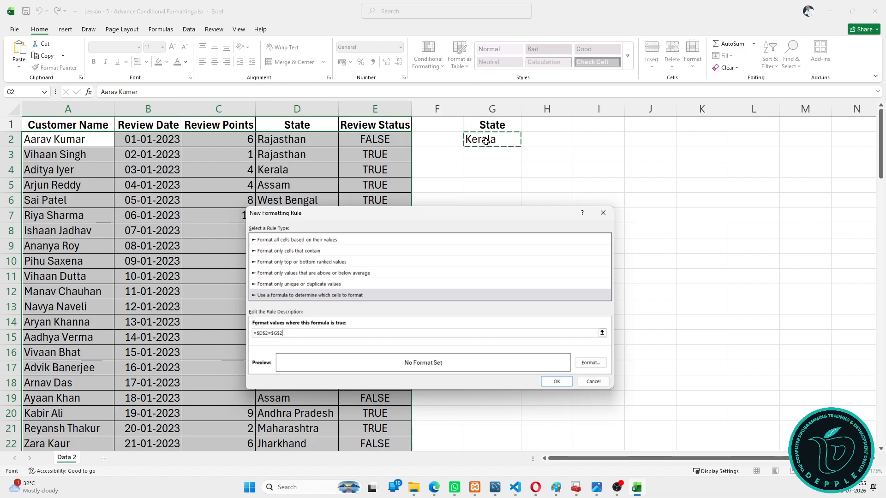
click(258, 333)
drag(258, 334, 266, 335)
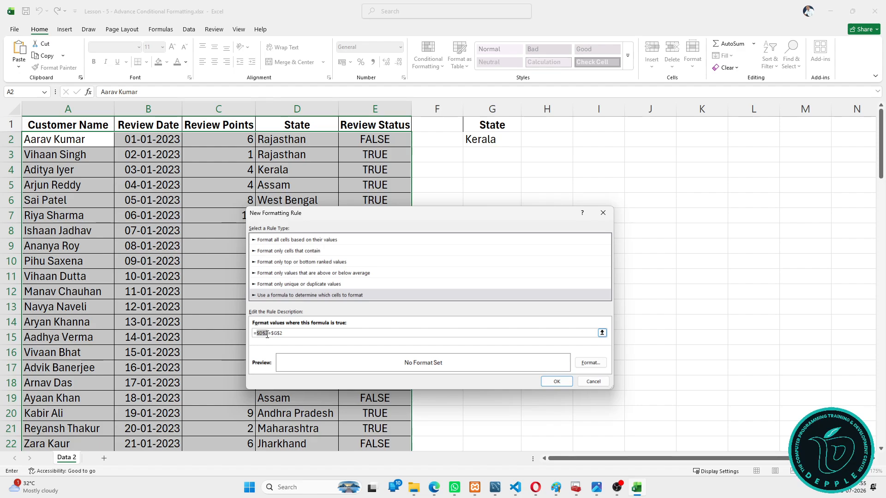
click(261, 335)
drag(331, 215, 581, 208)
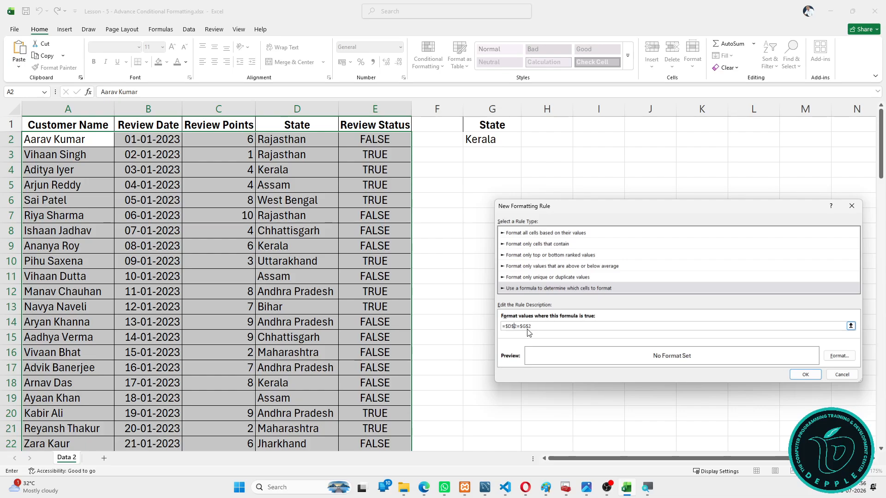
key(BackSpace)
drag(528, 326, 516, 326)
Set the rule's format to a red fill and apply the rule to the customer rows.
click(839, 356)
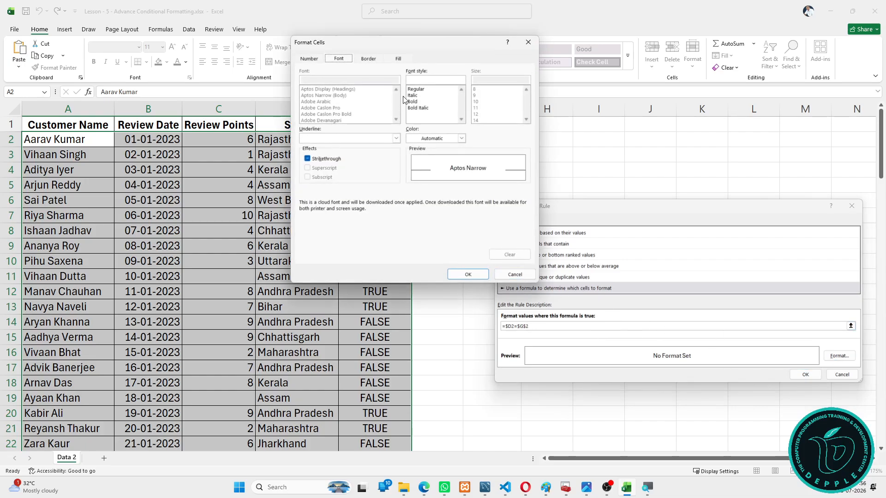
click(398, 59)
click(333, 145)
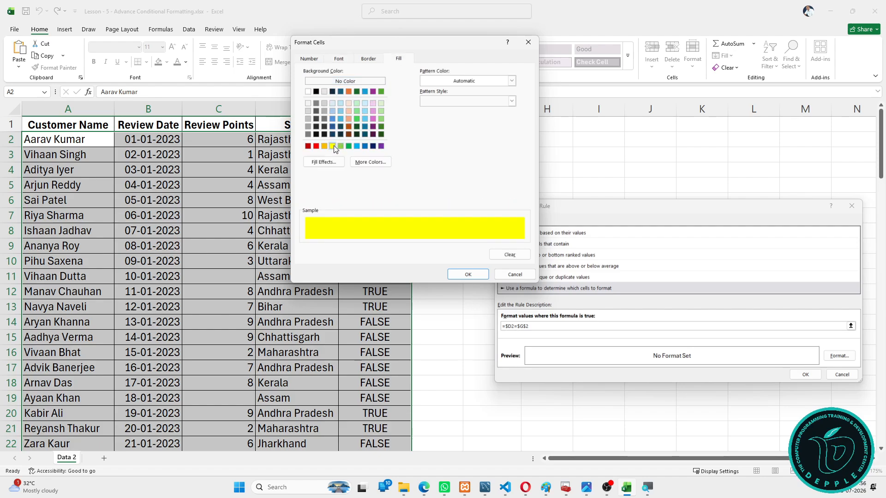
click(325, 146)
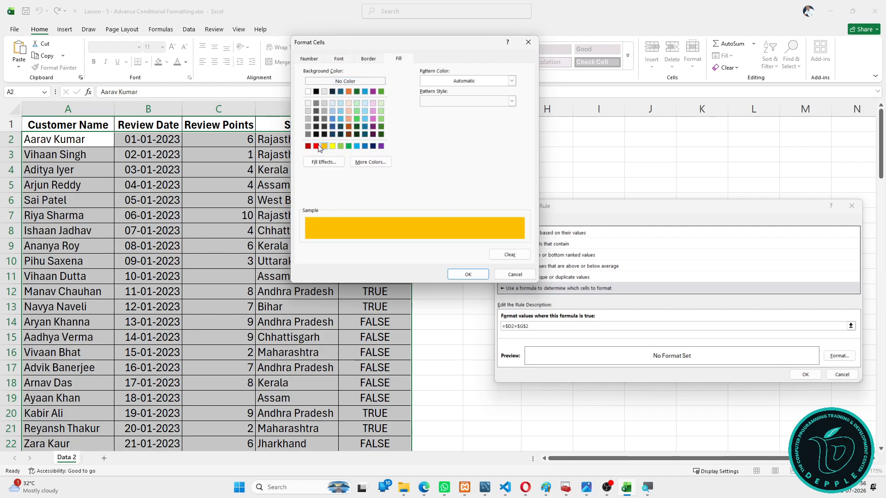
click(316, 146)
click(467, 274)
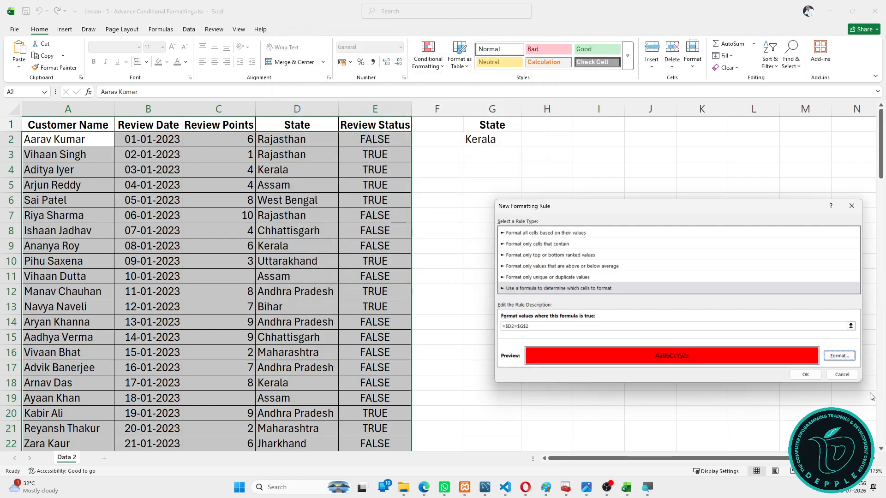
click(805, 374)
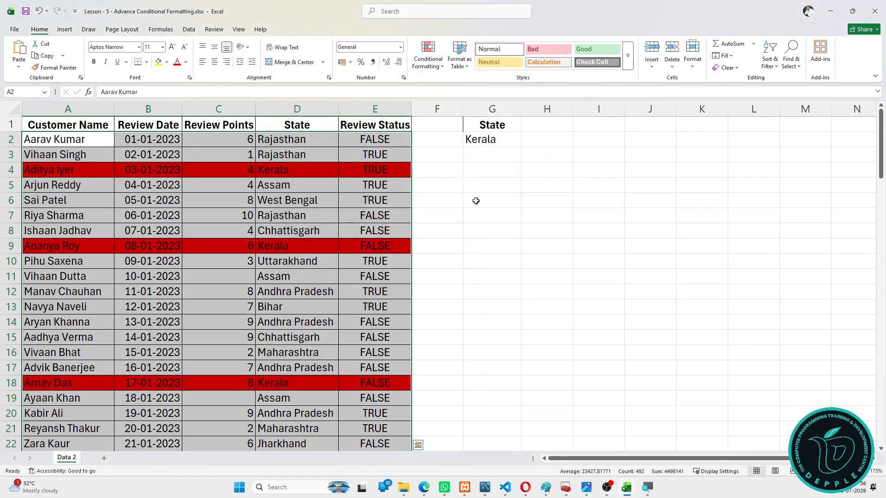
Check the highlighted rows for Kerala, and change the State criterion in cell G2 to Bihar.
scroll(475, 196, down, 3)
scroll(474, 194, up, 3)
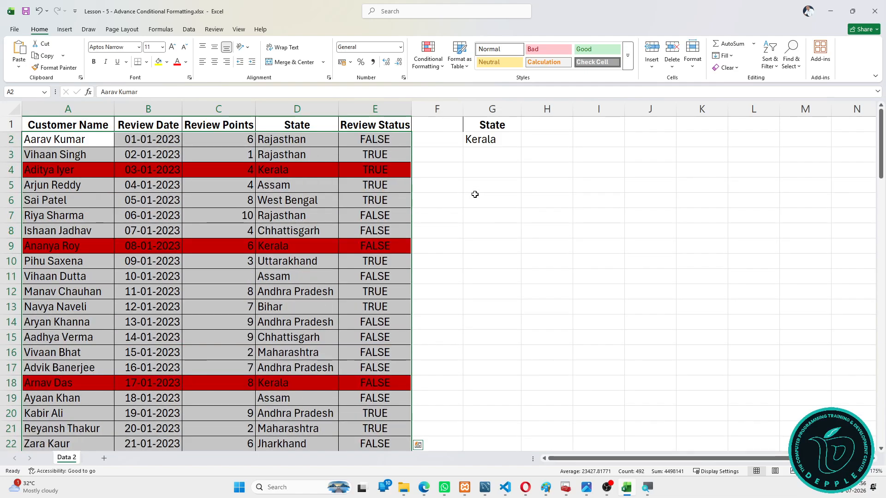
click(475, 140)
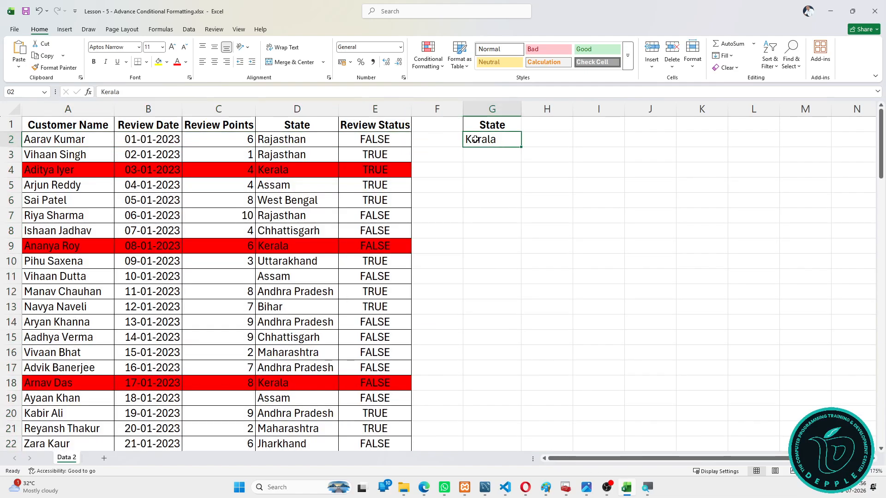
text(Bihar)
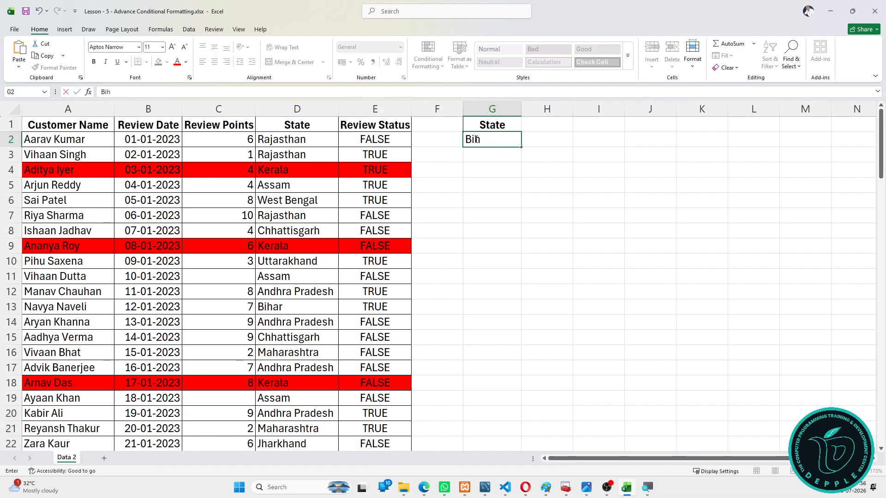
key(Return)
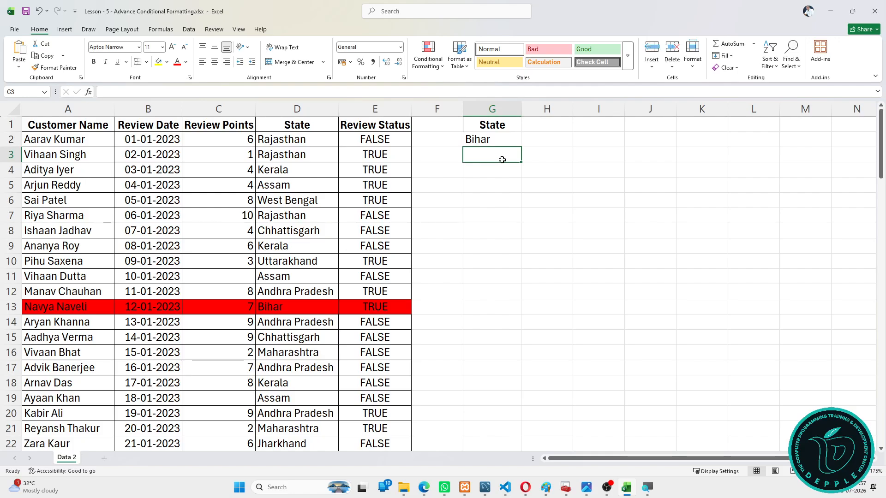
Replace the State criterion in G2 with Gujarat copied from cell D24, and check which rows are highlighted.
scroll(431, 233, down, 3)
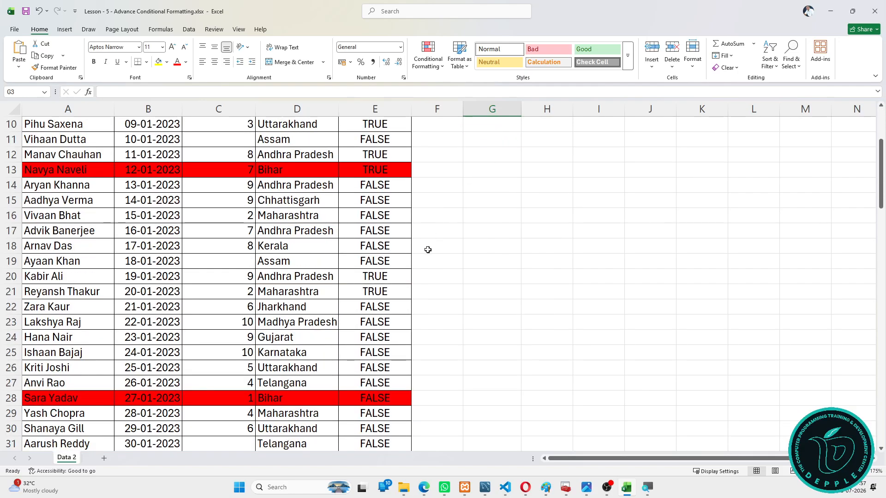
click(289, 334)
key(ctrl+c)
scroll(529, 192, up, 3)
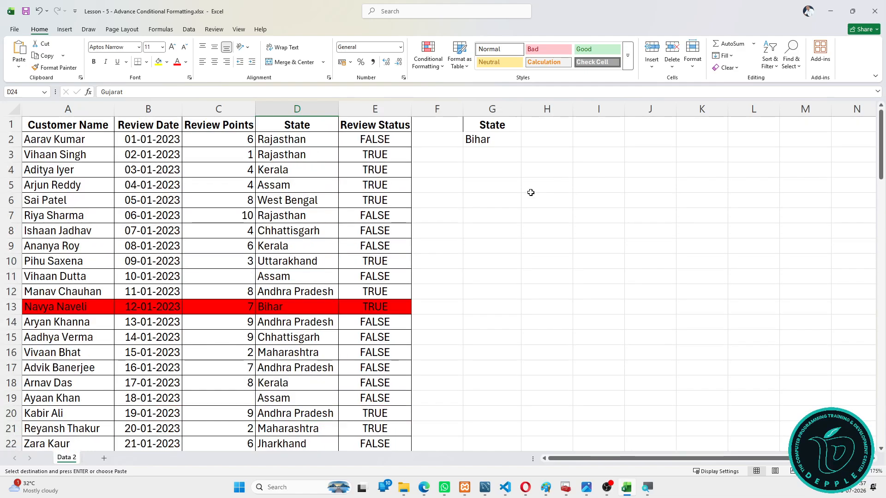
click(514, 139)
key(ctrl+v)
key(Escape)
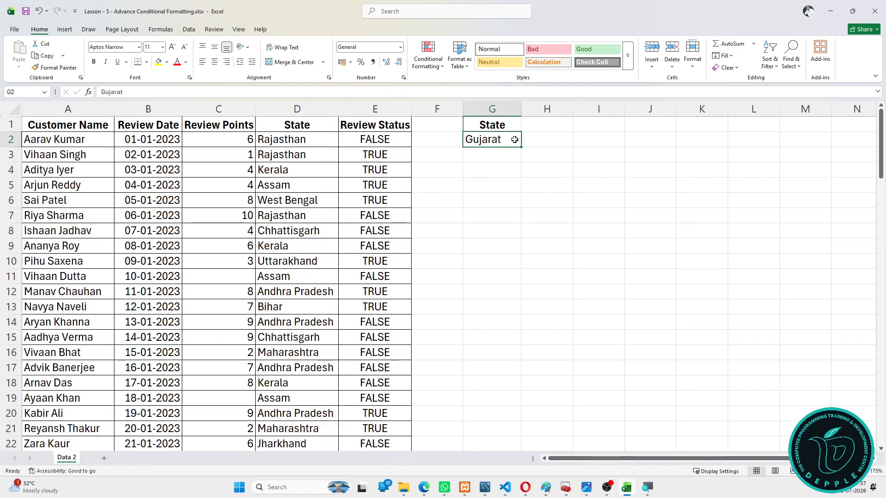
scroll(500, 177, down, 3)
scroll(500, 177, down, 7)
scroll(500, 177, up, 9)
Select all customer data rows from A2 to the end of the table and open the settings for a new formatting rule.
click(55, 142)
key(ctrl+shift+Right)
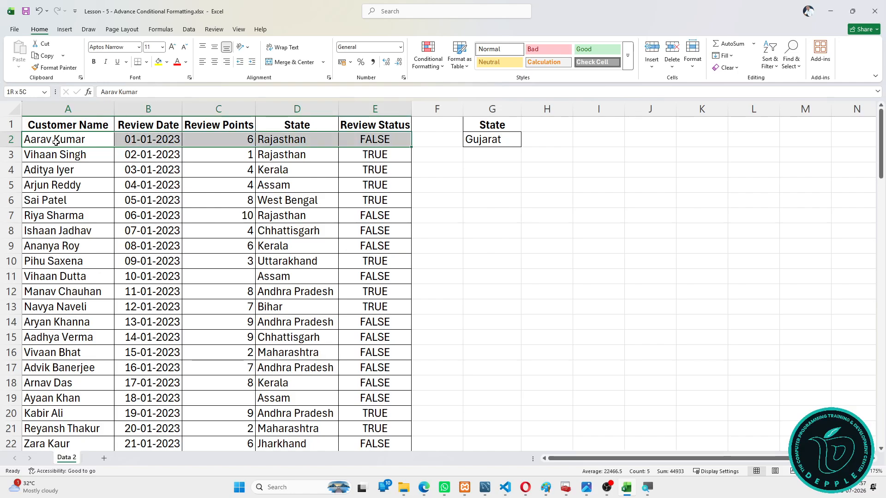
key(ctrl+shift+Down)
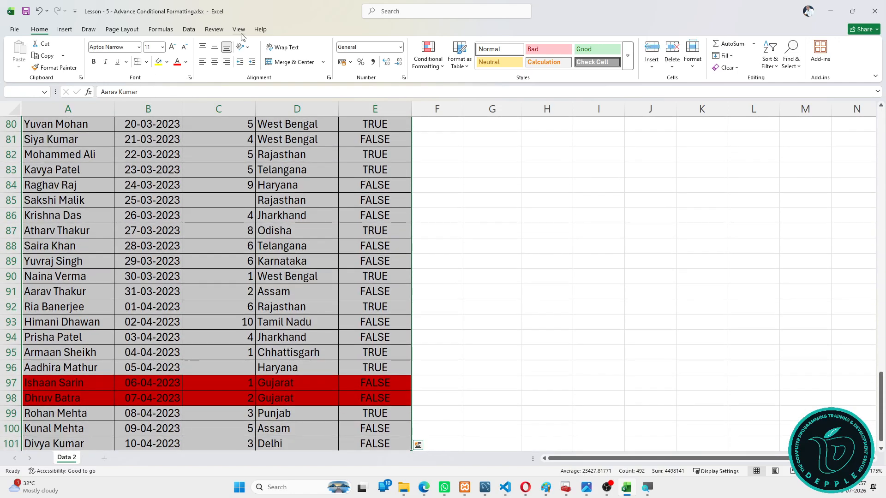
click(427, 58)
click(458, 179)
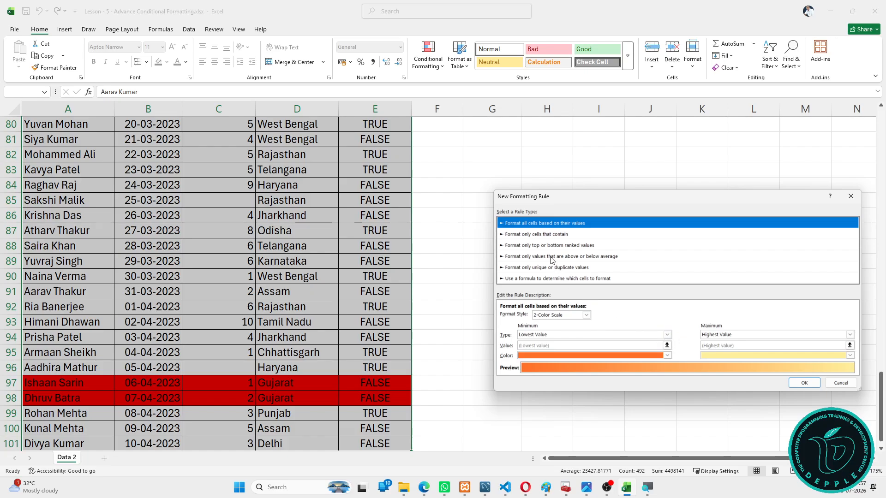
Examine the rule type for cells that contain specific values, trying its "equal to" comparison and reviewing the other operators.
click(546, 235)
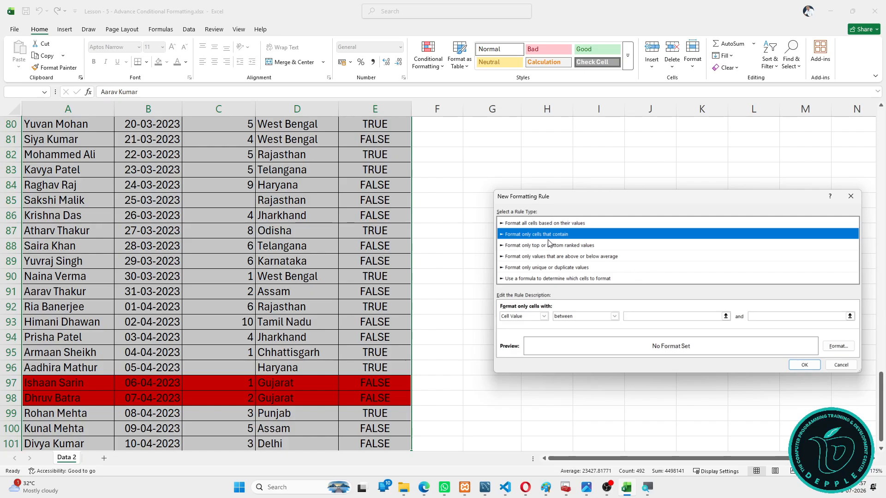
click(542, 316)
click(570, 316)
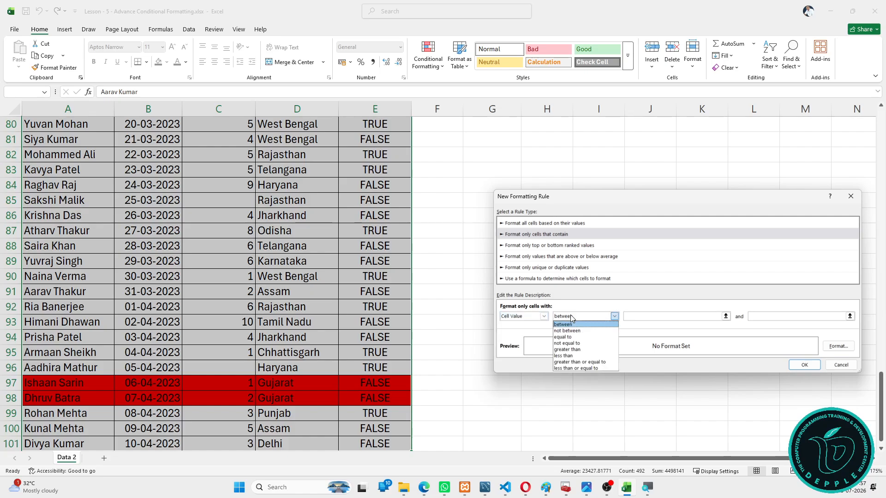
click(580, 336)
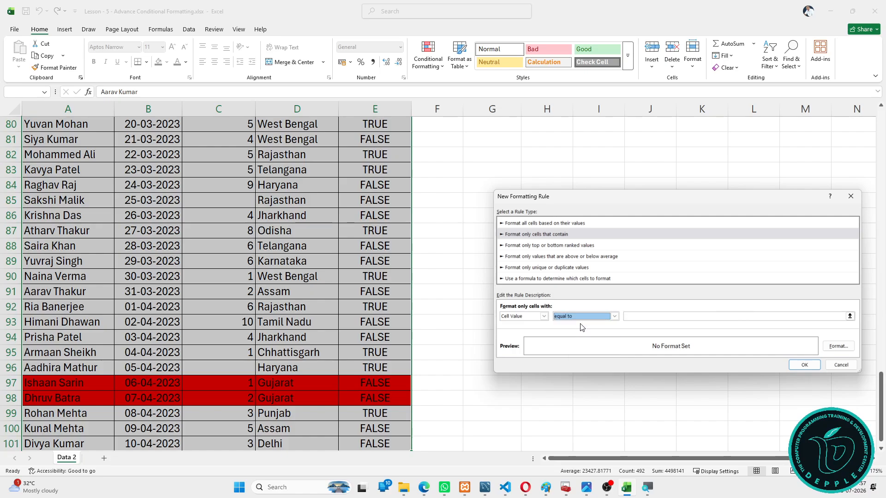
click(584, 320)
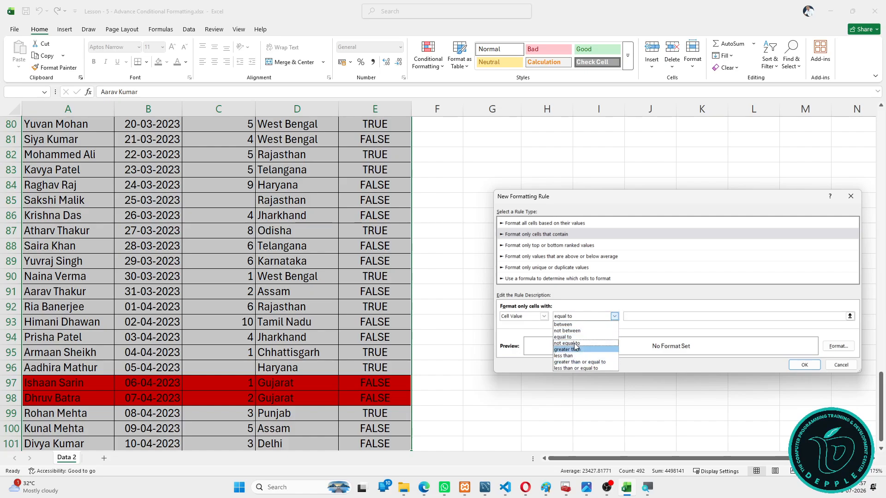
Examine the rule type for top or bottom ranked values and its ranking options.
click(517, 247)
click(518, 246)
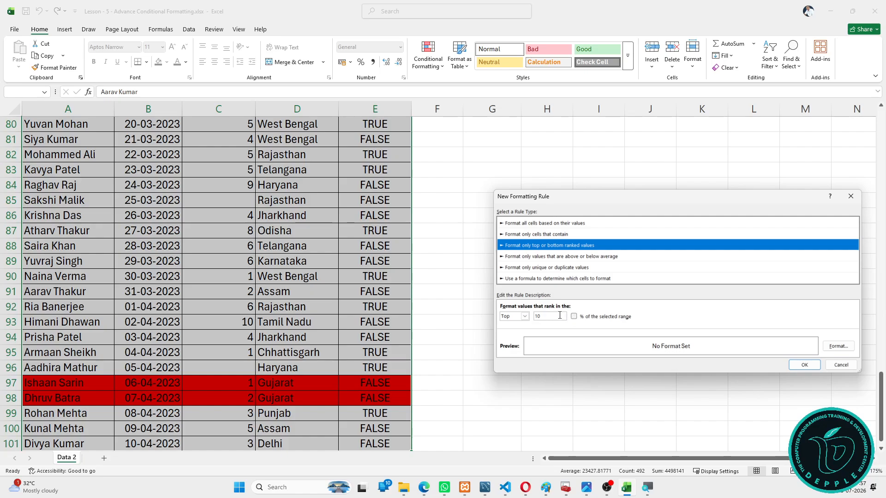
click(555, 256)
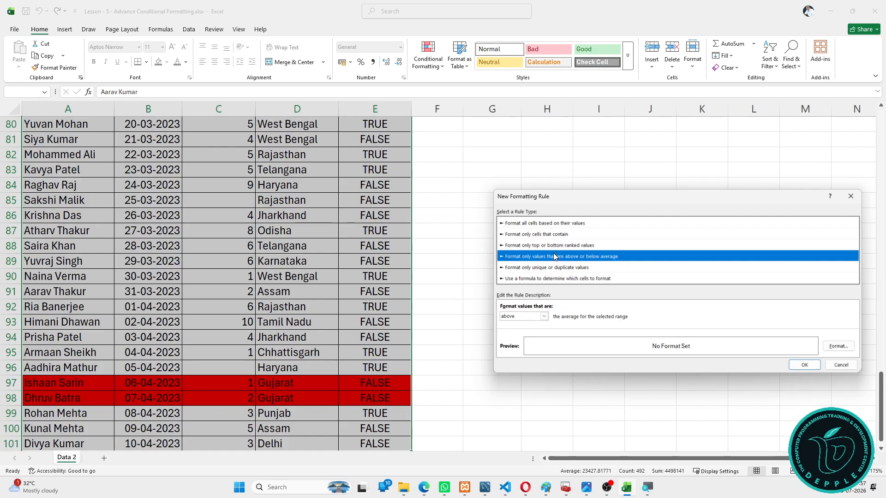
click(536, 245)
click(525, 316)
click(525, 316)
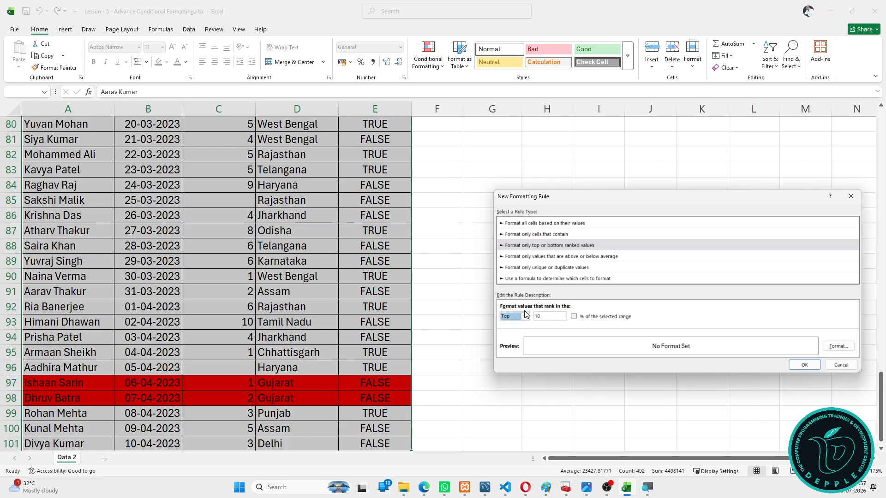
Examine the rule type for values above or below average and its list of average and standard deviation conditions.
click(522, 256)
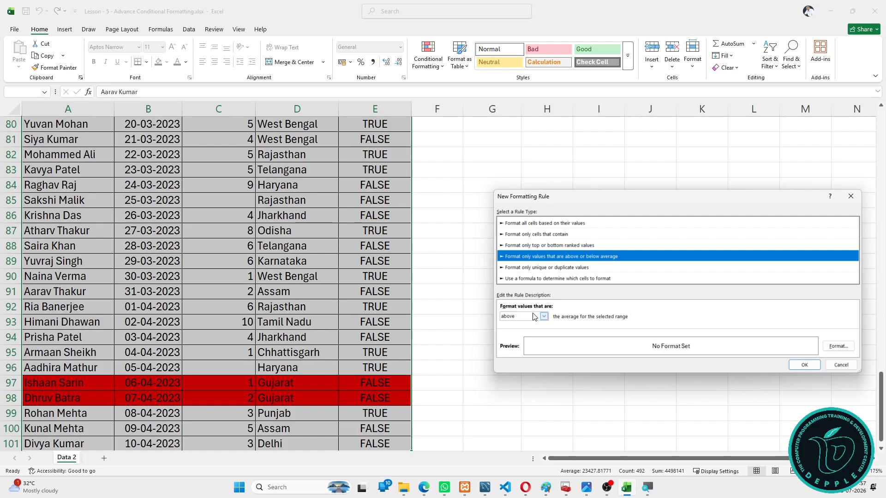
click(544, 317)
click(544, 317)
click(543, 317)
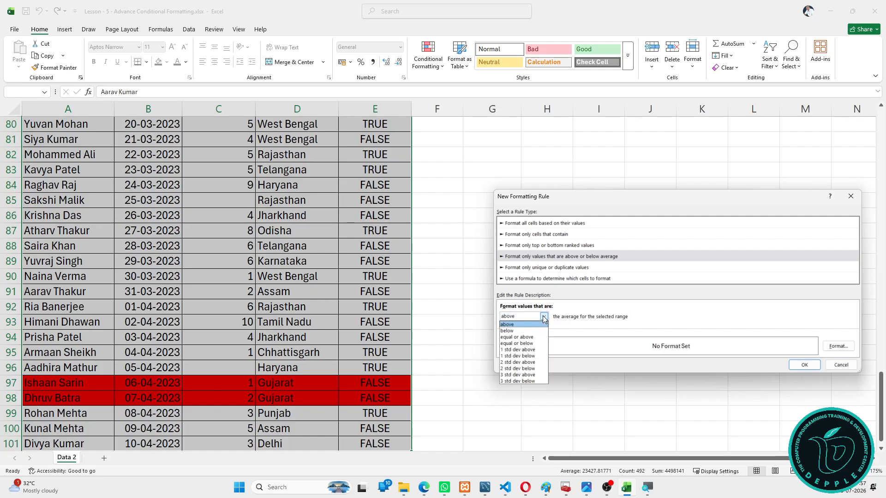
click(544, 318)
Examine the duplicate and unique options of the unique-or-duplicate rule type, and close the new rule settings without creating a rule.
click(537, 268)
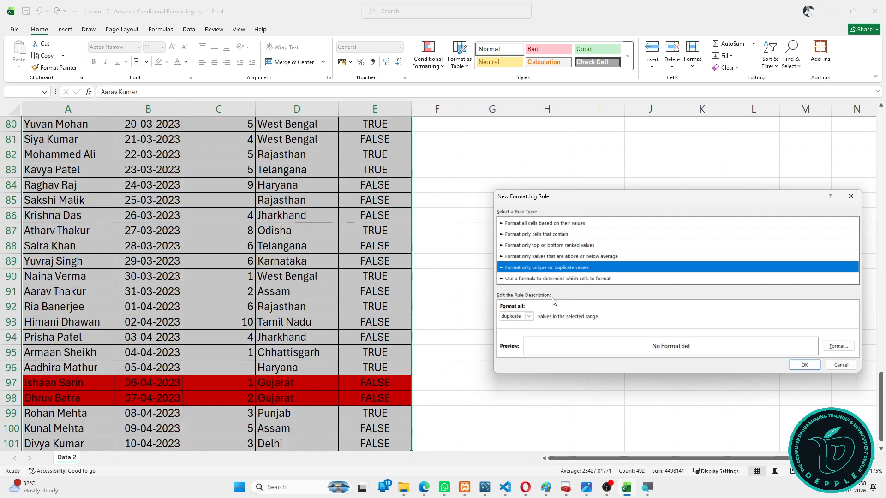
click(522, 316)
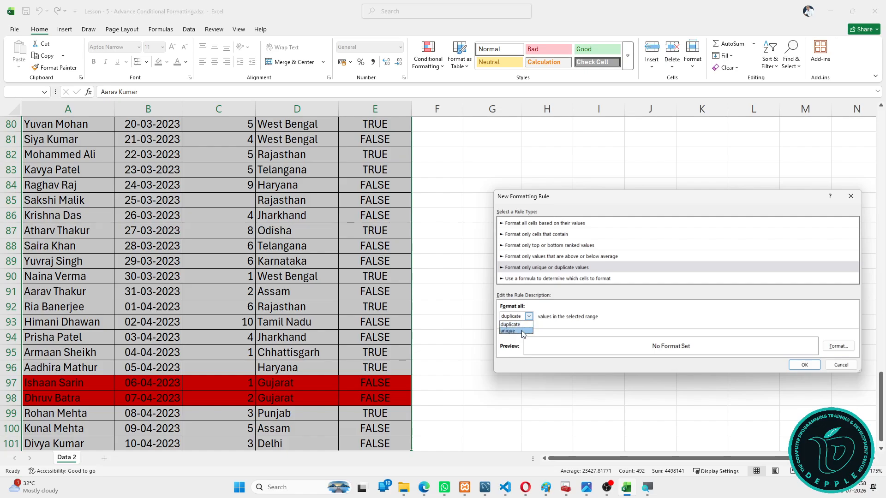
click(560, 320)
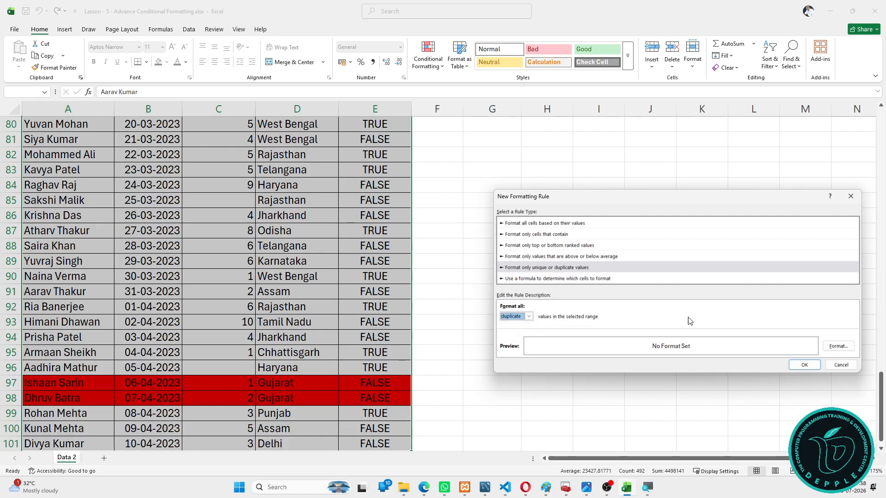
click(831, 363)
scroll(578, 294, up, 10)
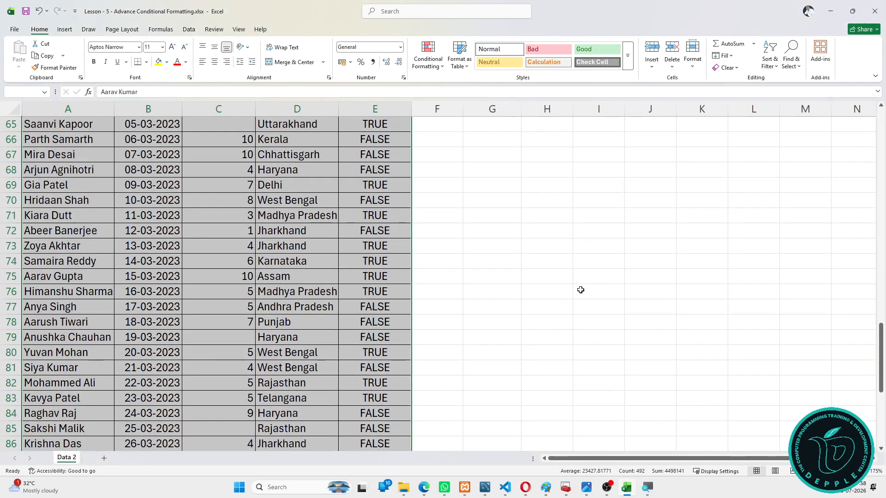
scroll(578, 294, up, 16)
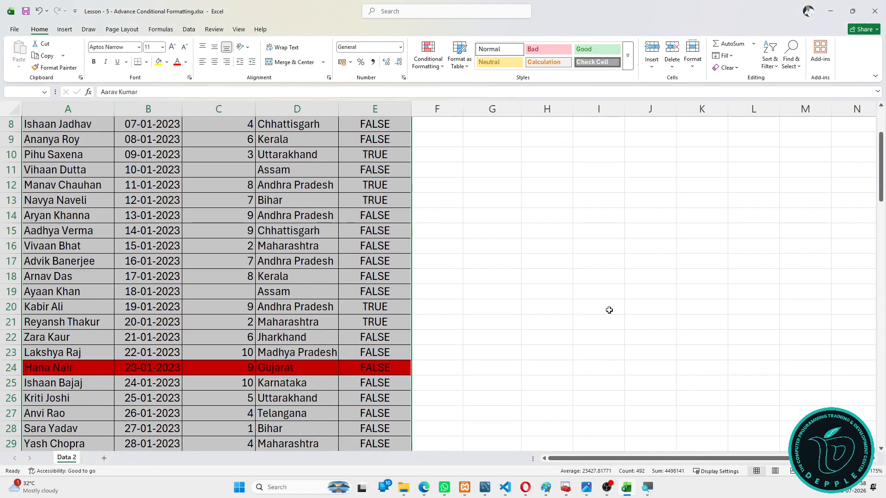
click(430, 62)
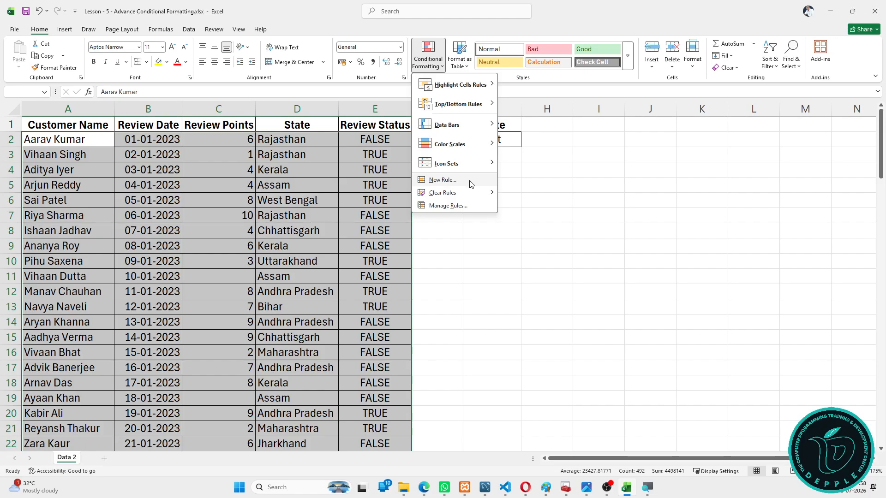
click(577, 202)
scroll(450, 190, down, 10)
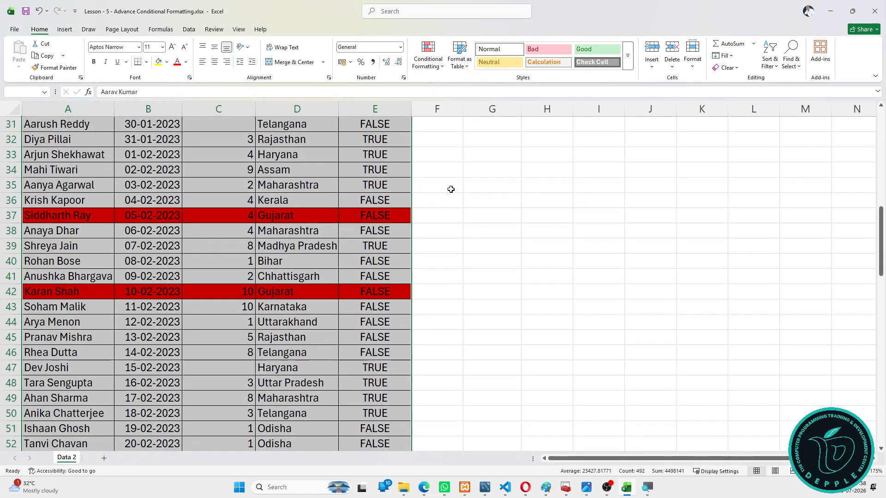
scroll(450, 184, up, 10)
click(438, 74)
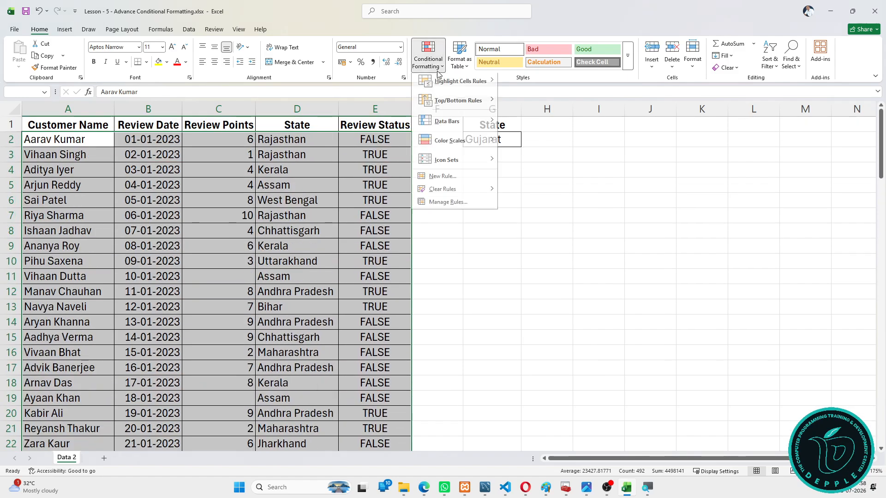
click(692, 236)
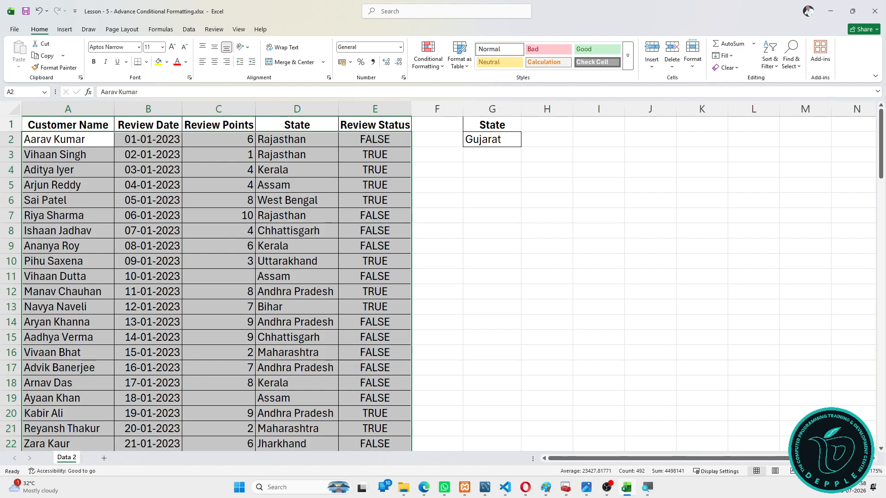